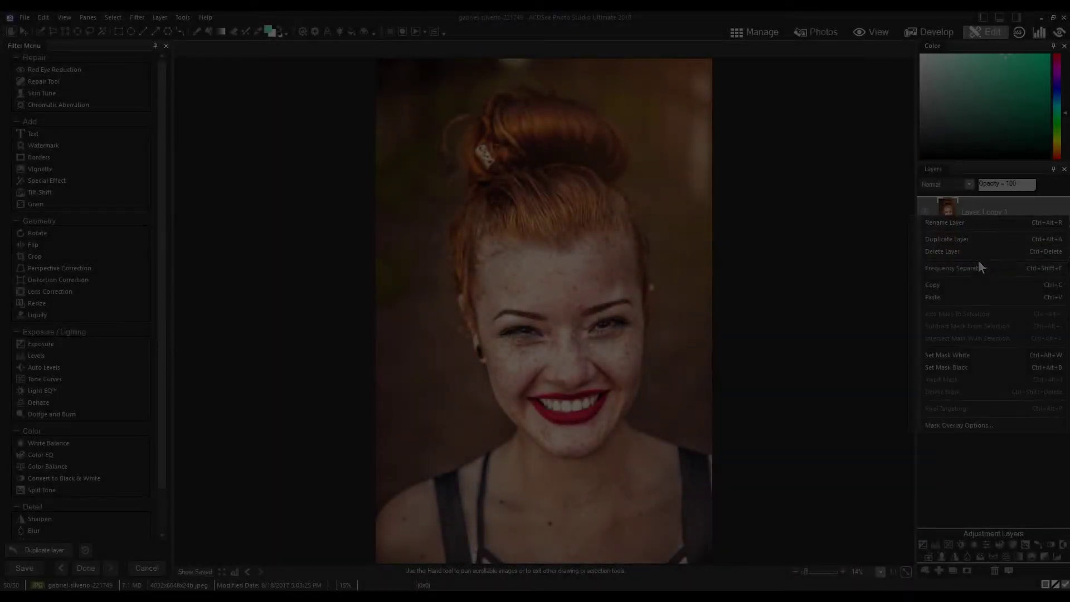
# Step: Split the duplicate layer with Frequency Separation and brush Gaussian Blur over the face on the LF layer
pyautogui.click(977, 262)
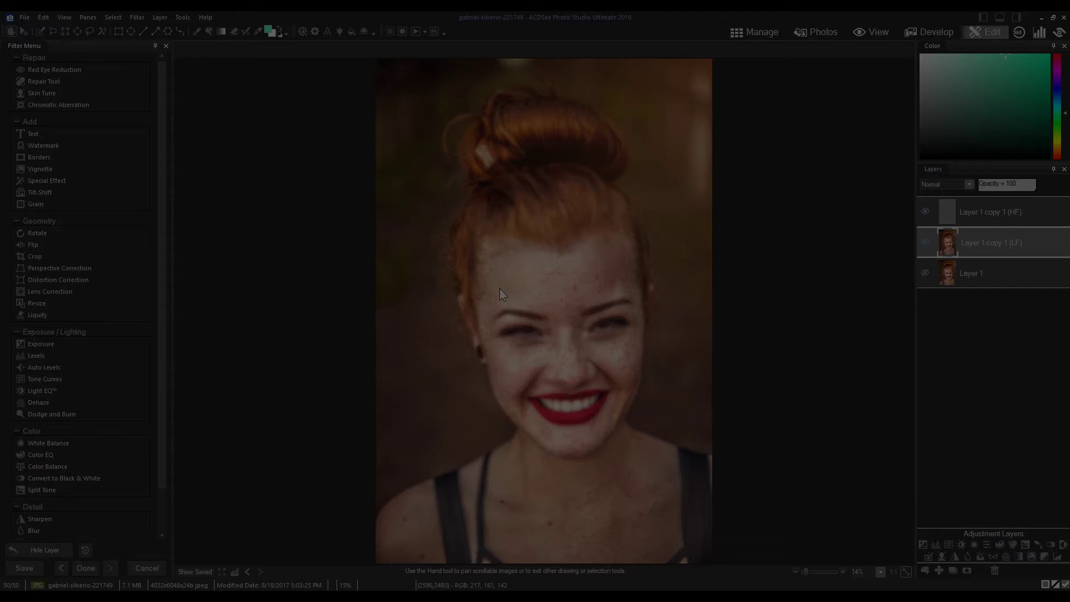
pyautogui.scroll(-2, 100, 442)
pyautogui.click(44, 495)
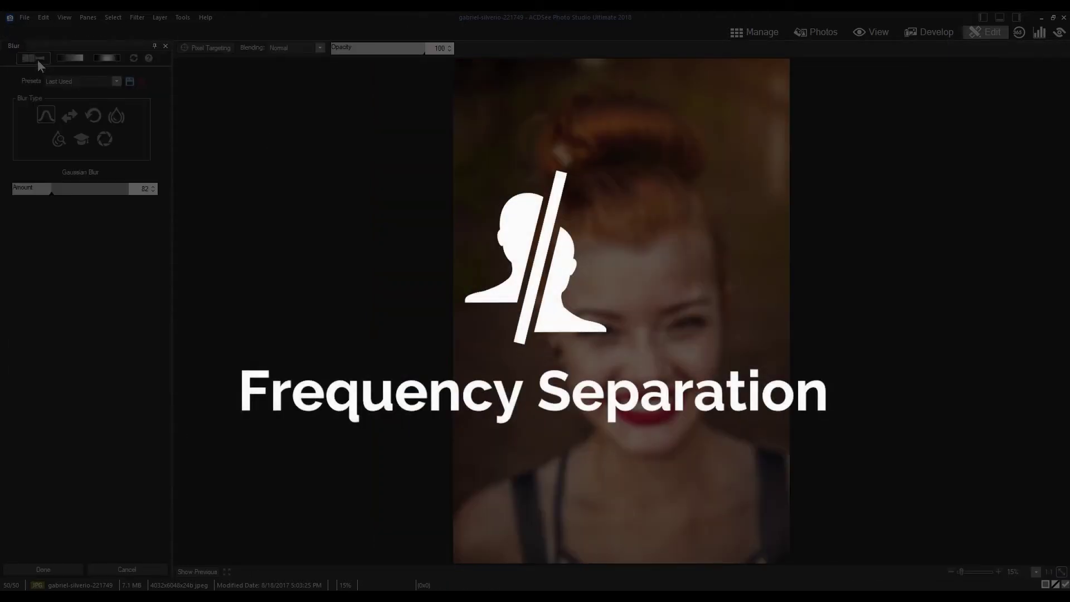
pyautogui.moveTo(664, 298)
pyautogui.mouseDown()
pyautogui.moveTo(668, 320)
pyautogui.moveTo(694, 272)
pyautogui.moveTo(714, 362)
pyautogui.moveTo(636, 378)
pyautogui.mouseUp()
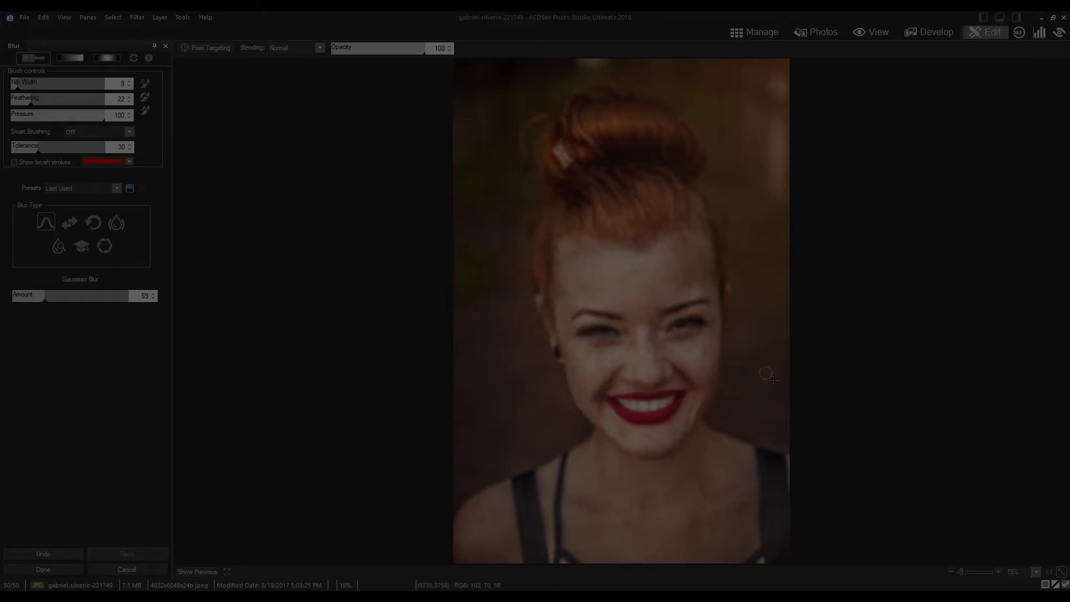
pyautogui.click(43, 568)
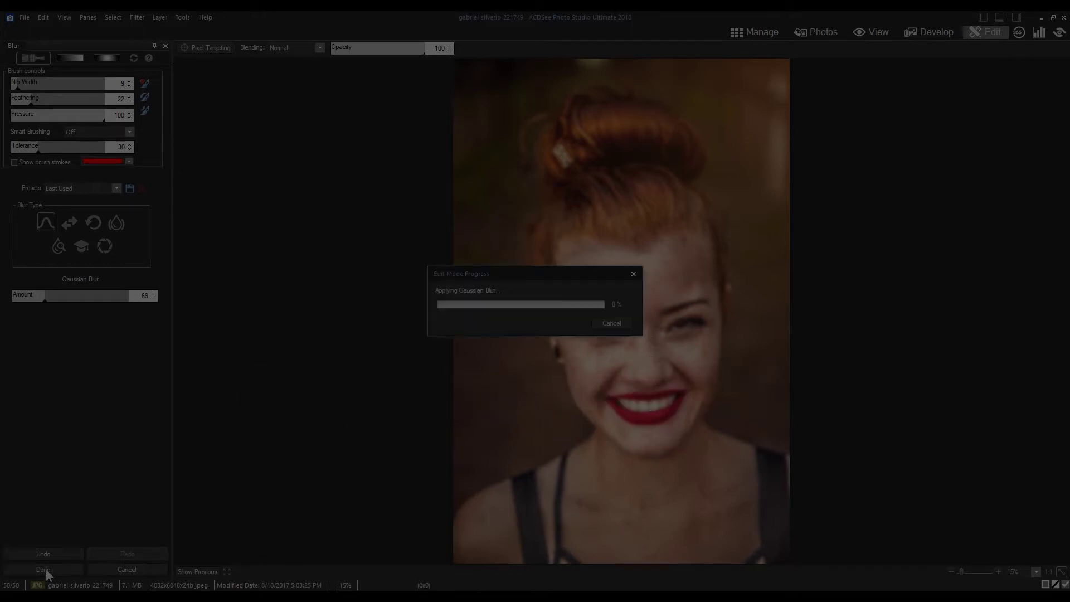
# Step: Show and select the high-frequency layer
pyautogui.click(925, 211)
pyautogui.click(955, 222)
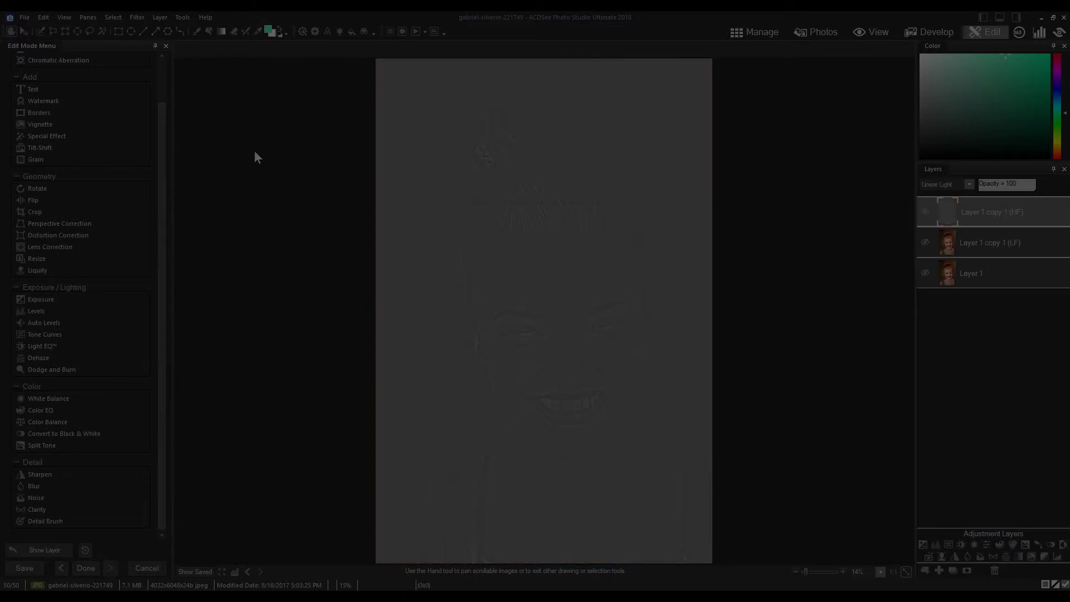
pyautogui.scroll(2, 67, 103)
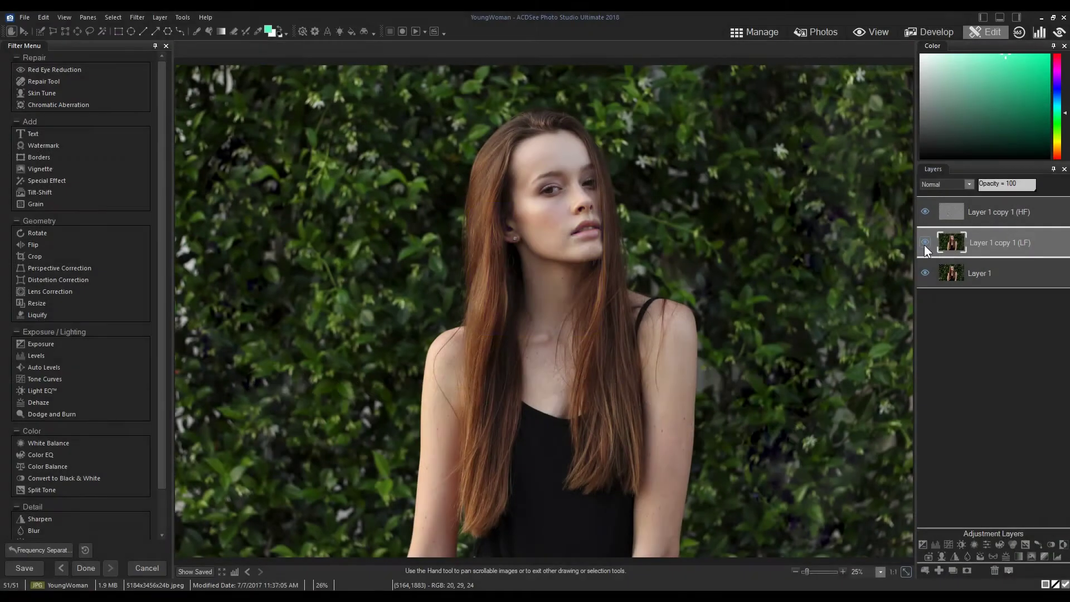
# Step: Hide the LF layer, set the HF blend mode to Hard light, and raise Sharpen radius to 5
pyautogui.click(923, 244)
pyautogui.click(971, 215)
pyautogui.click(960, 186)
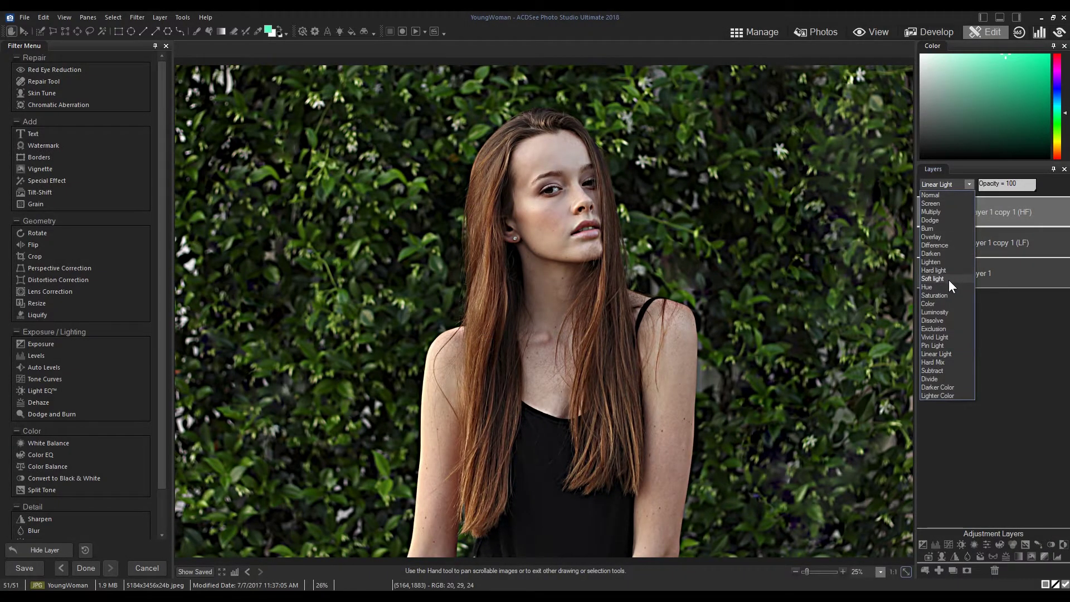
pyautogui.click(948, 280)
pyautogui.click(953, 186)
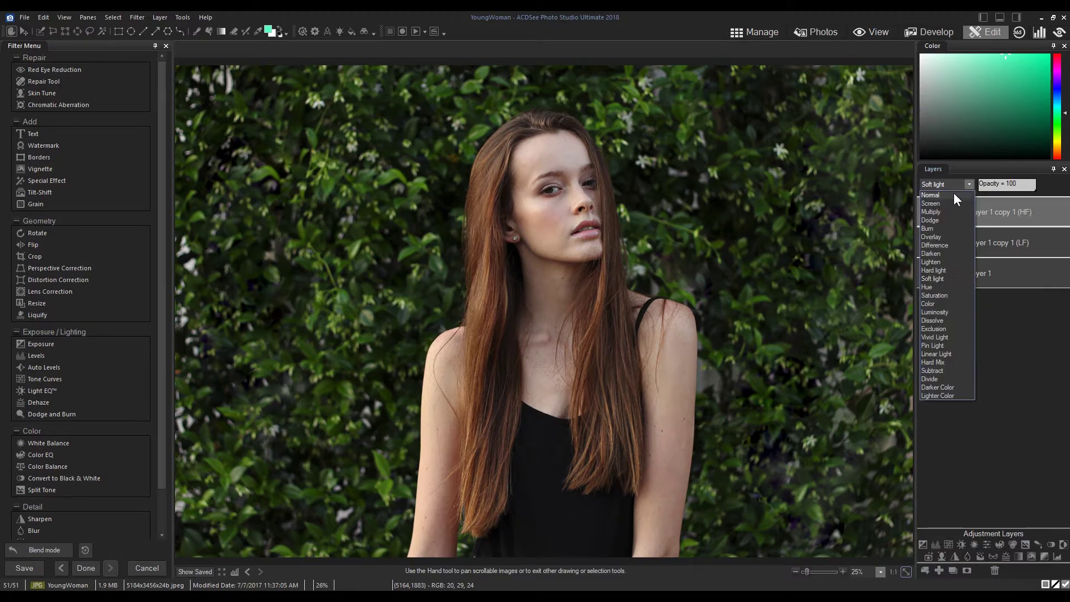
pyautogui.click(944, 269)
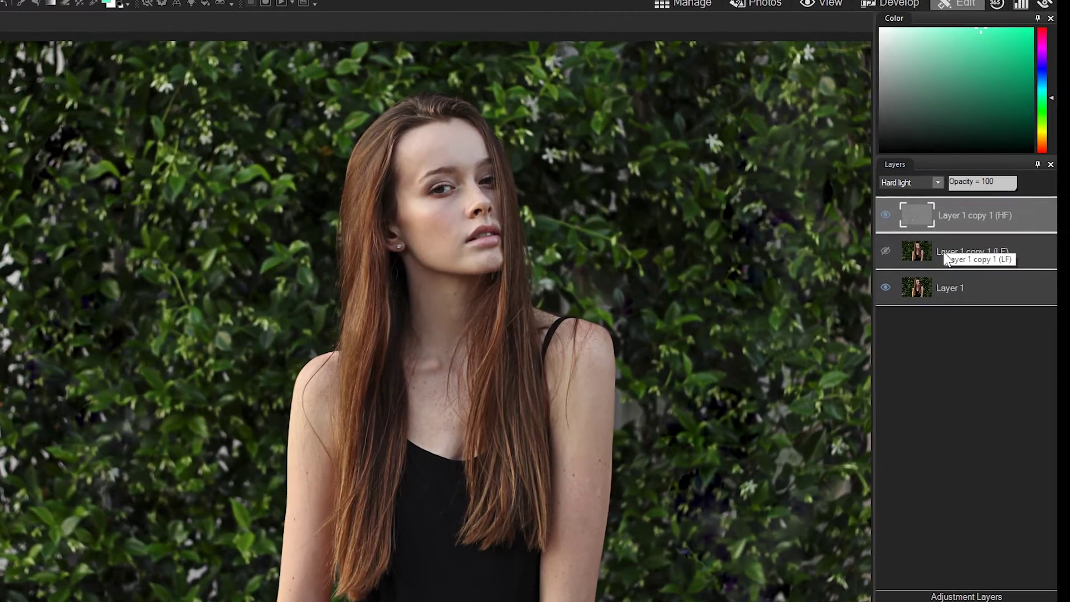
pyautogui.click(967, 275)
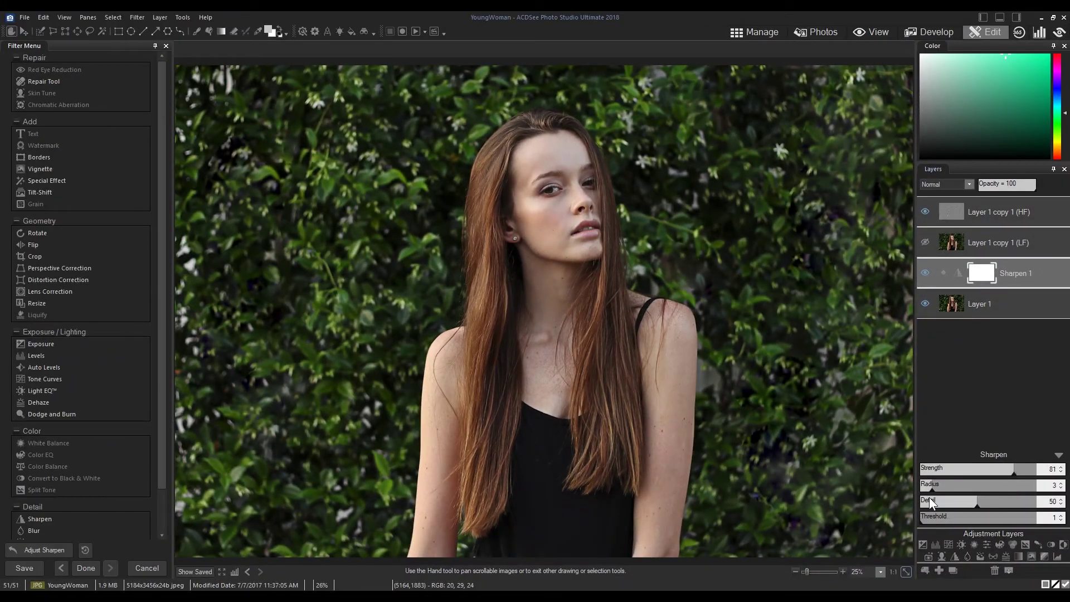
pyautogui.moveTo(933, 485); pyautogui.dragTo(948, 485)
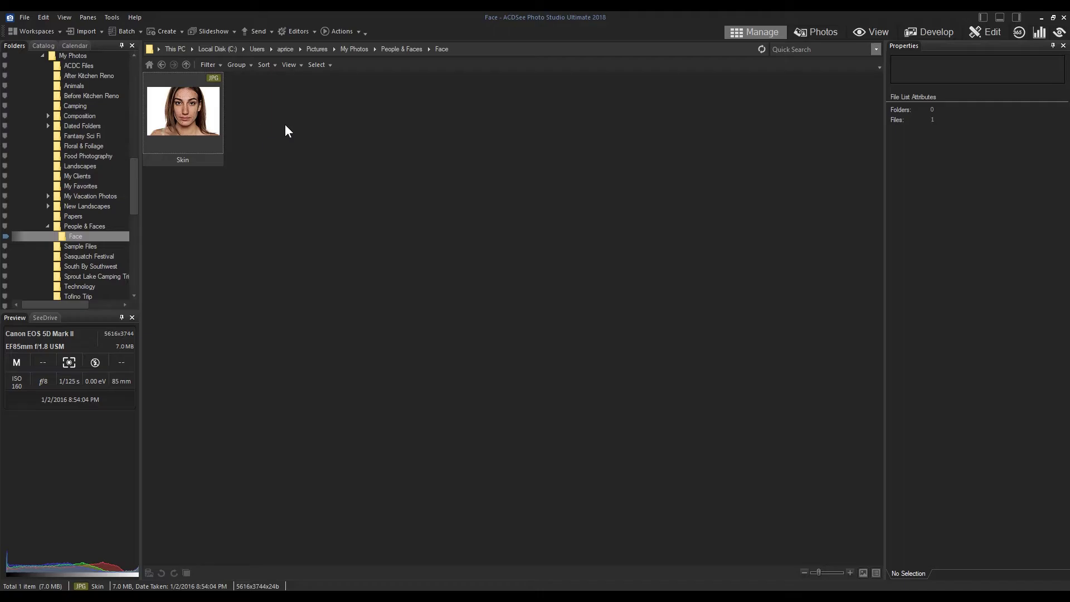
# Step: Open the Skin photo in Edit mode and duplicate Layer 1 into Layer 1 copy 1
pyautogui.click(209, 115)
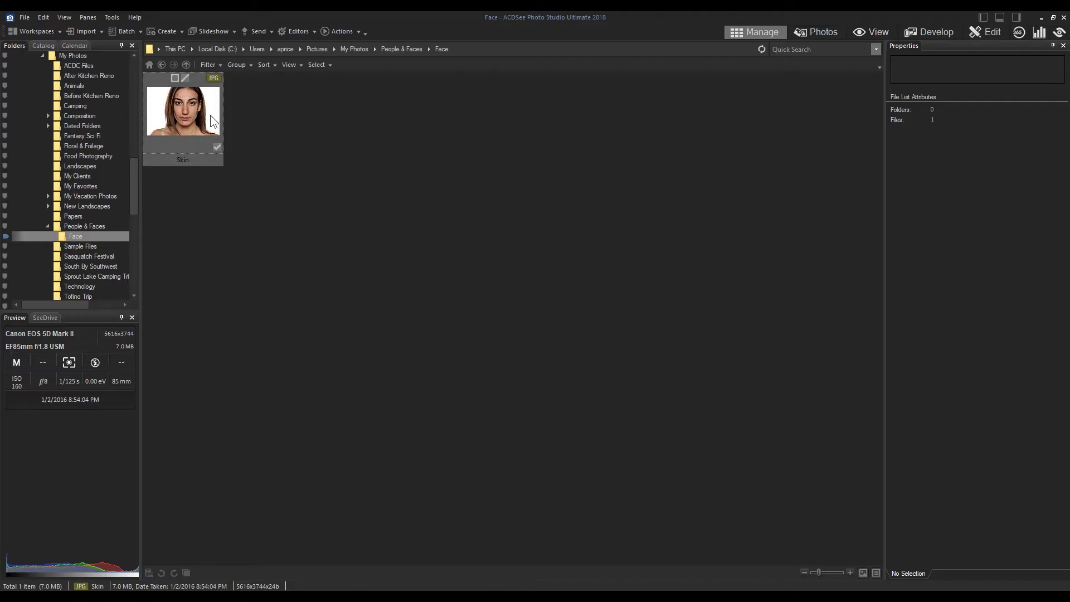
pyautogui.click(983, 37)
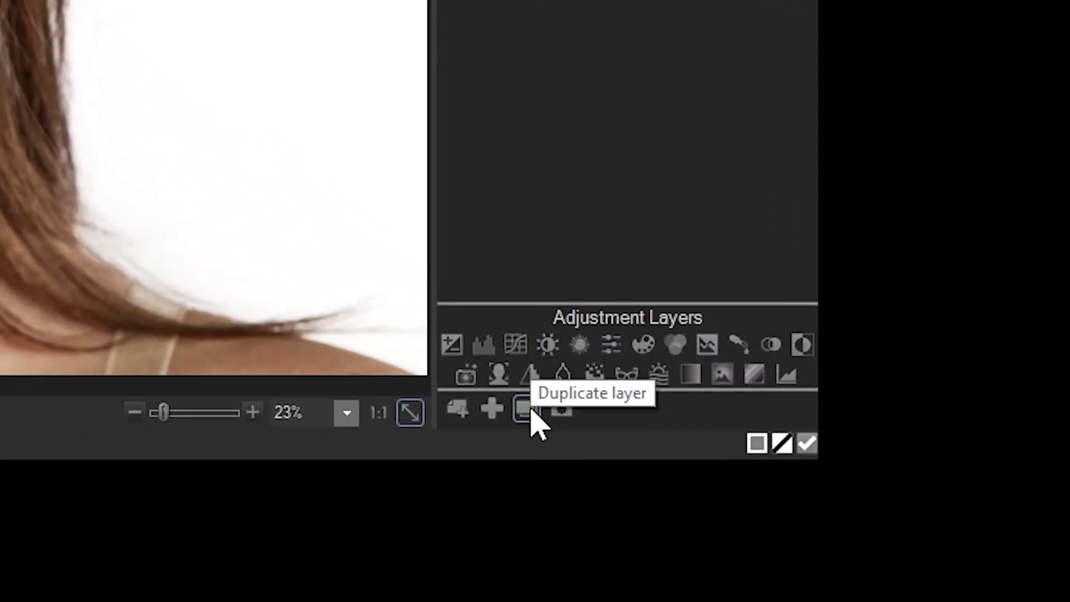
pyautogui.click(527, 411)
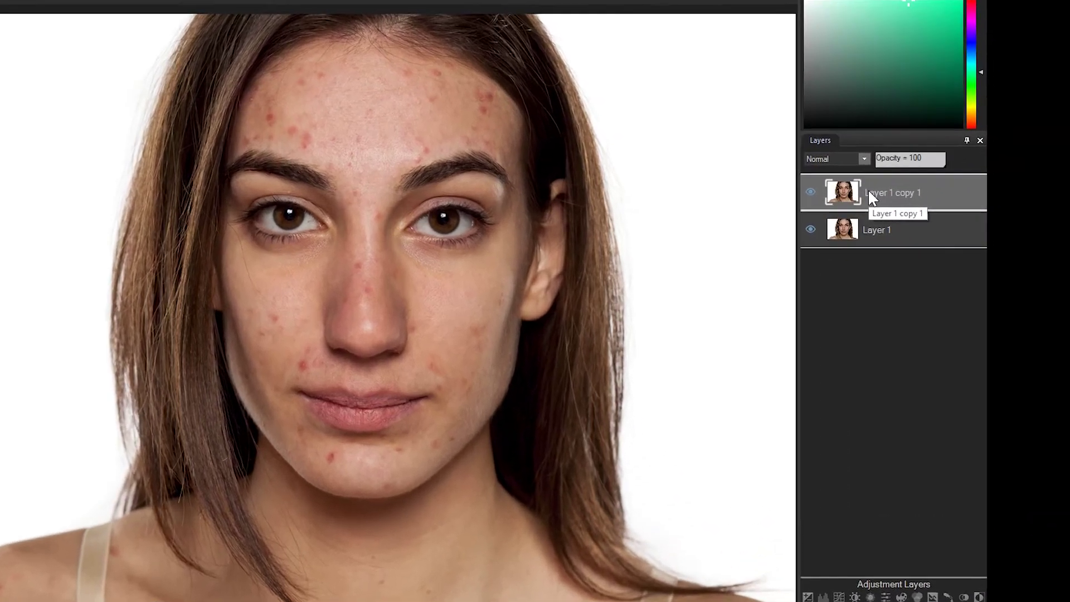
# Step: Apply Frequency Separation to Layer 1 copy 1 from its context menu
pyautogui.rightClick(972, 209)
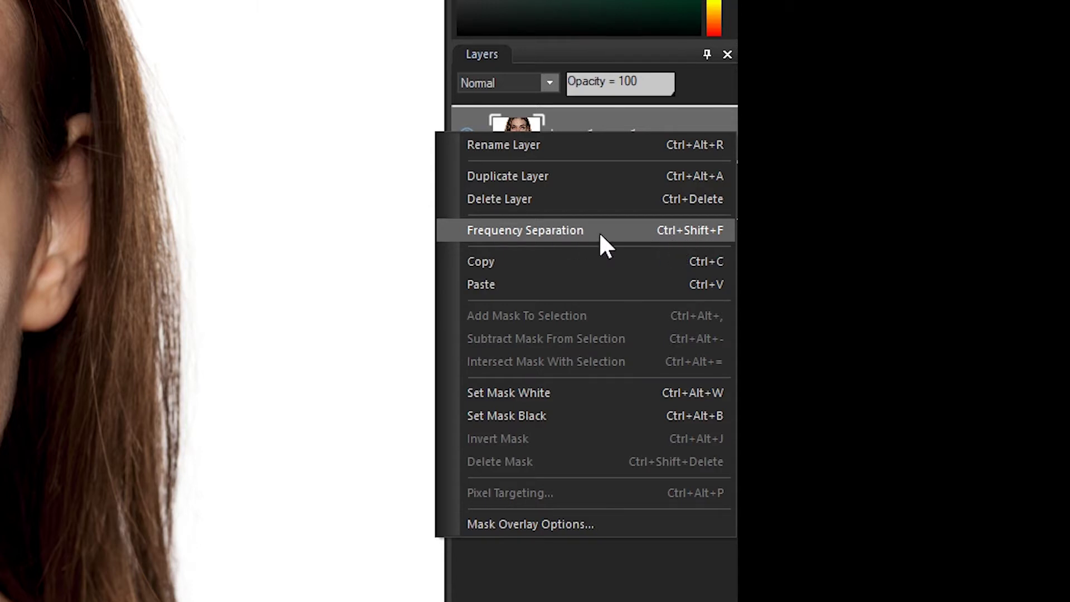
pyautogui.click(556, 238)
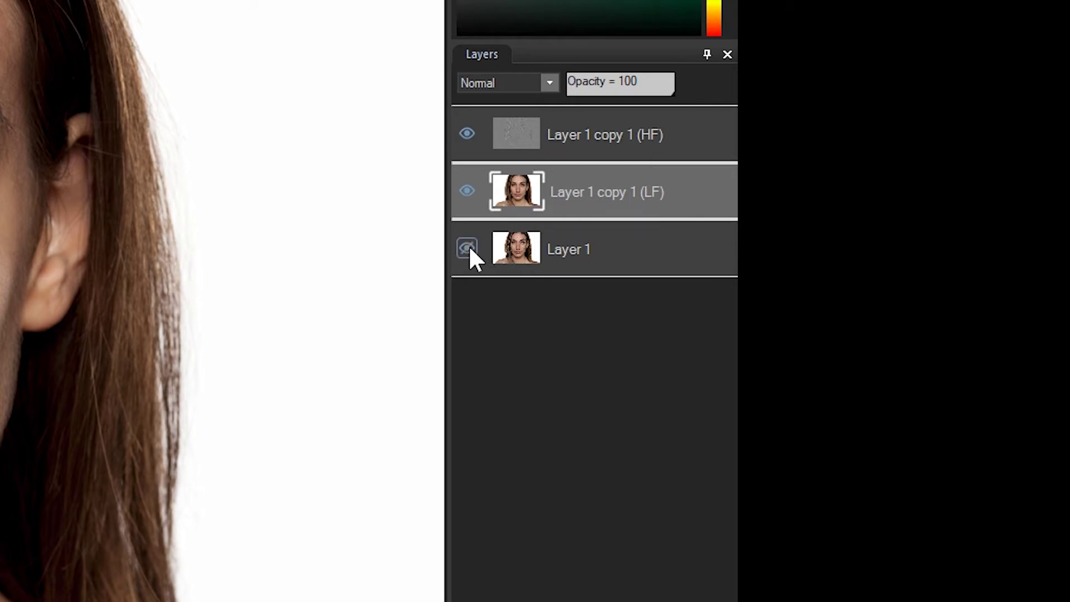
# Step: Hide Layer 1 and the HF layer, briefly view the HF texture, then show only the LF layer
pyautogui.click(465, 190)
pyautogui.click(468, 133)
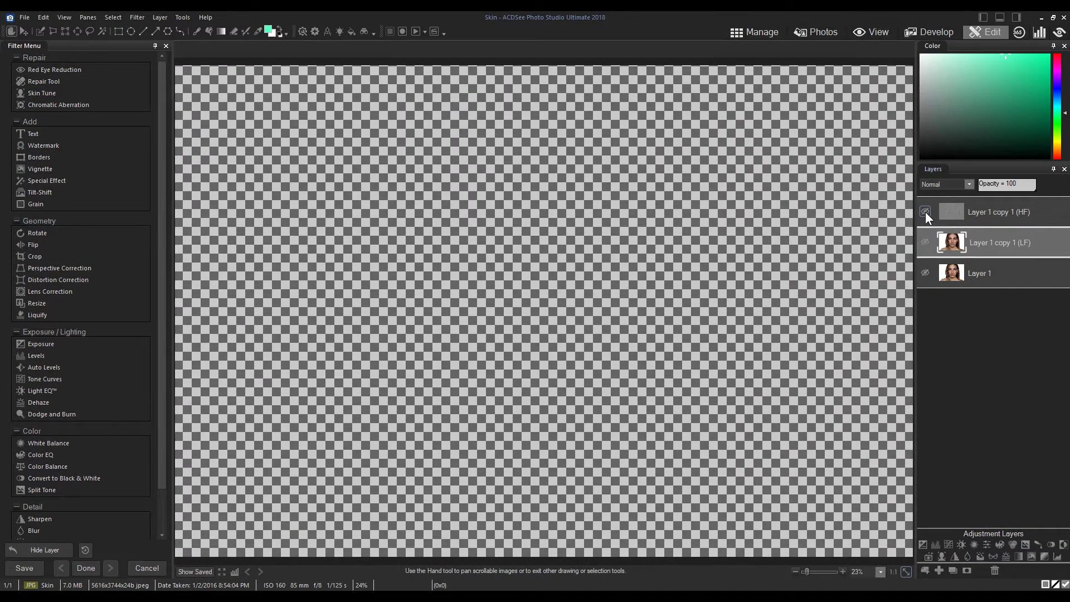
pyautogui.click(468, 134)
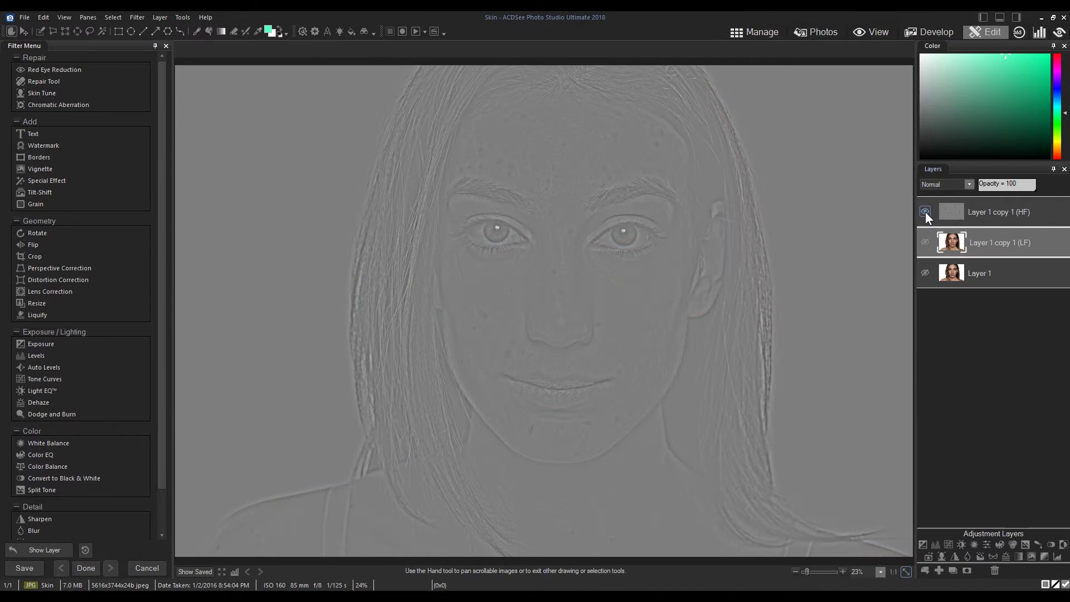
pyautogui.click(925, 211)
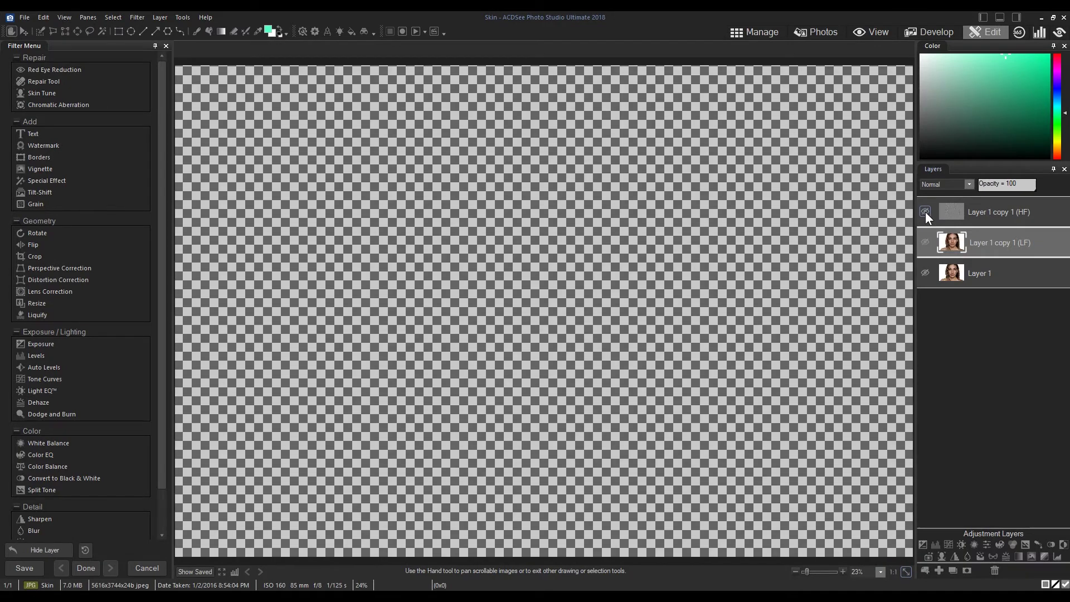
pyautogui.click(925, 242)
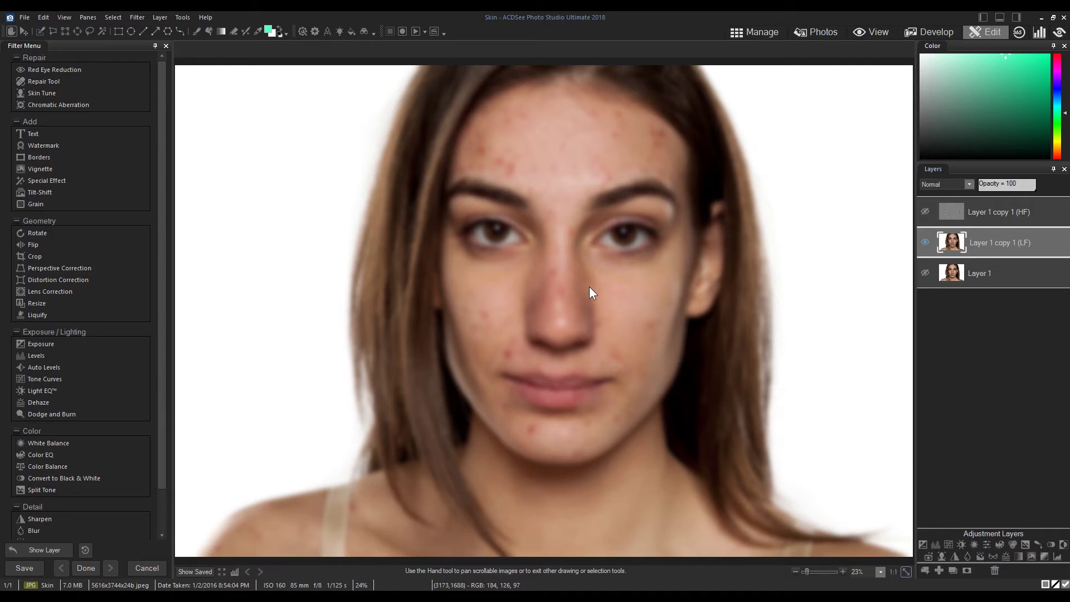
# Step: Open Gaussian Blur in Edit Brush mode at amount 73 and brush over the forehead blemishes
pyautogui.scroll(-2, 156, 372)
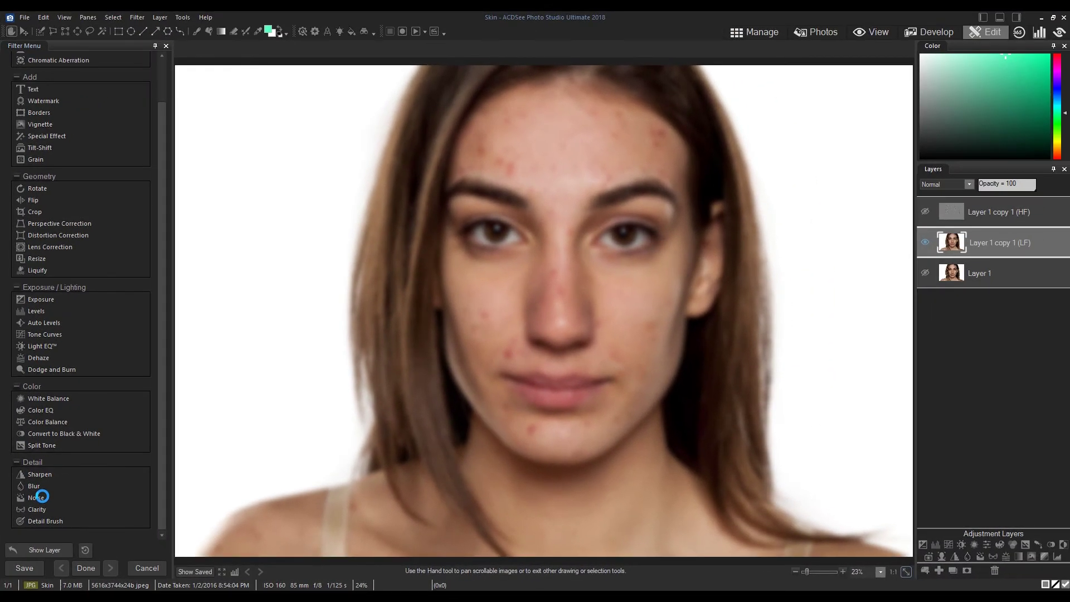
pyautogui.click(351, 334)
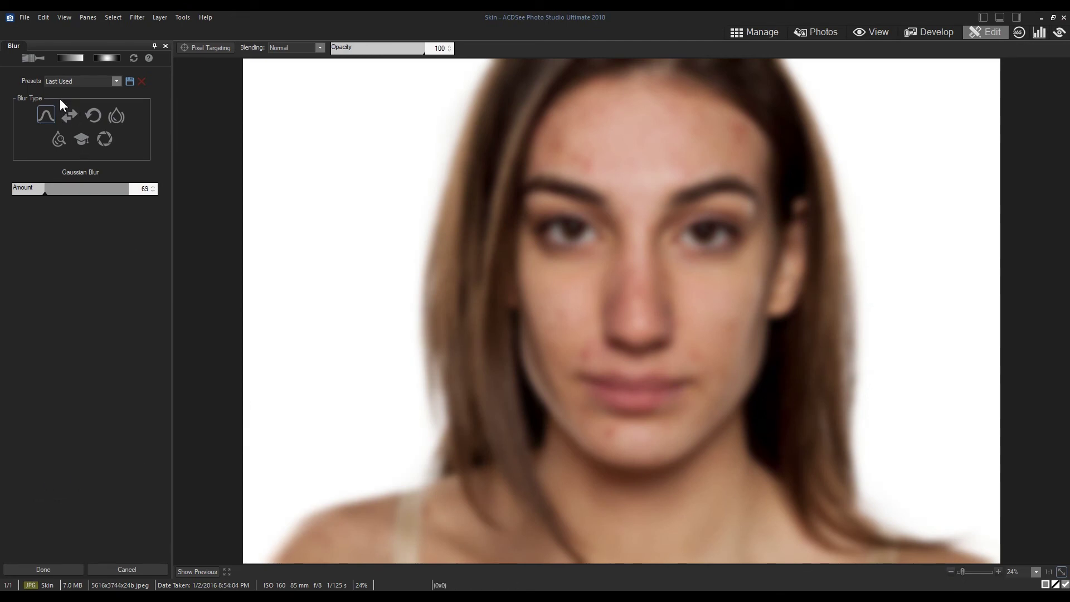
pyautogui.click(35, 57)
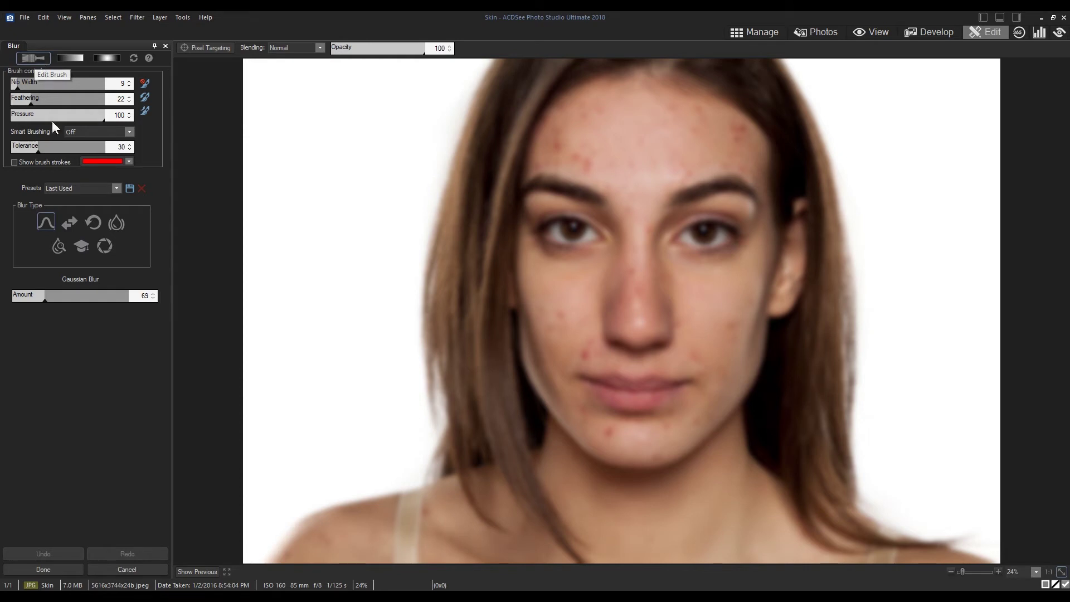
pyautogui.click(48, 300)
pyautogui.moveTo(526, 191)
pyautogui.mouseDown()
pyautogui.moveTo(617, 166)
pyautogui.moveTo(575, 169)
pyautogui.moveTo(602, 174)
pyautogui.moveTo(564, 154)
pyautogui.moveTo(610, 119)
pyautogui.moveTo(736, 134)
pyautogui.moveTo(853, 195)
pyautogui.mouseUp()
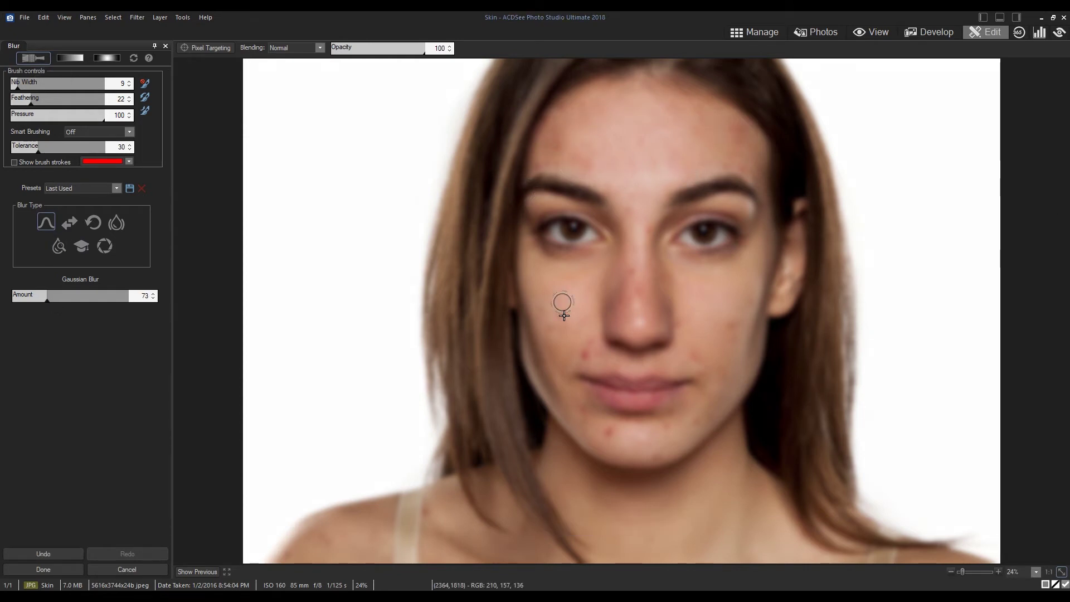
# Step: Brush blur at amount 119 over the chin blemish, then set the amount to 84
pyautogui.click(69, 298)
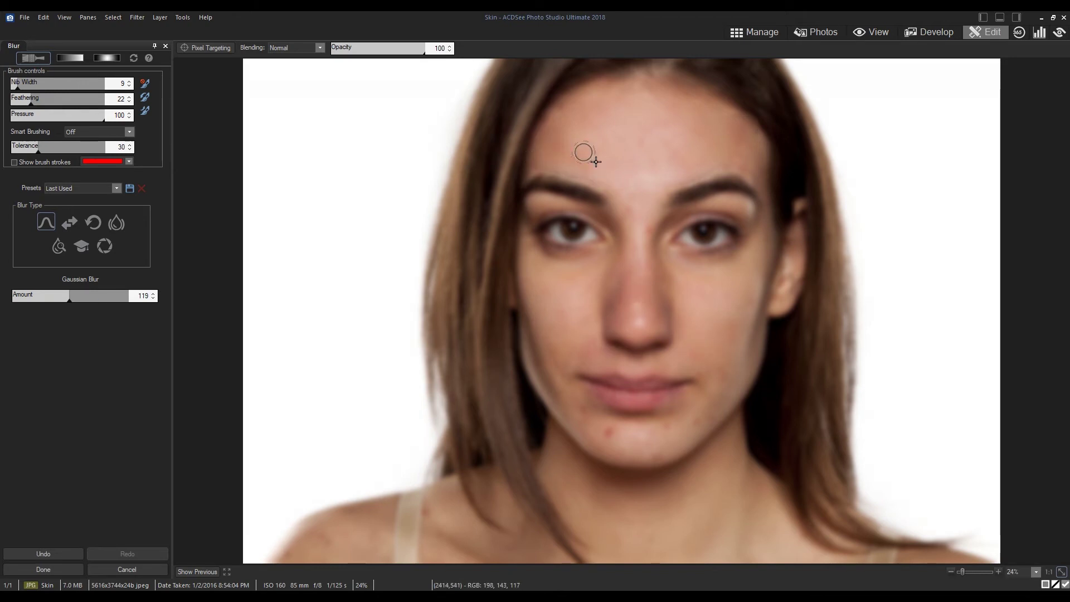
pyautogui.moveTo(579, 411); pyautogui.dragTo(700, 425)
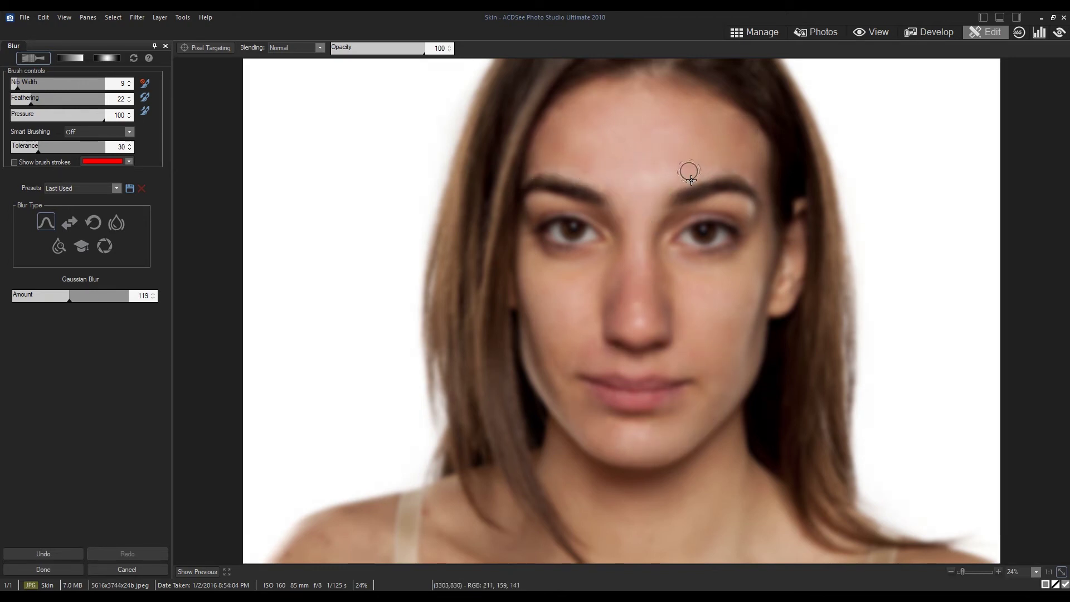
pyautogui.scroll(-1, 599, 191)
pyautogui.scroll(-10, 599, 191)
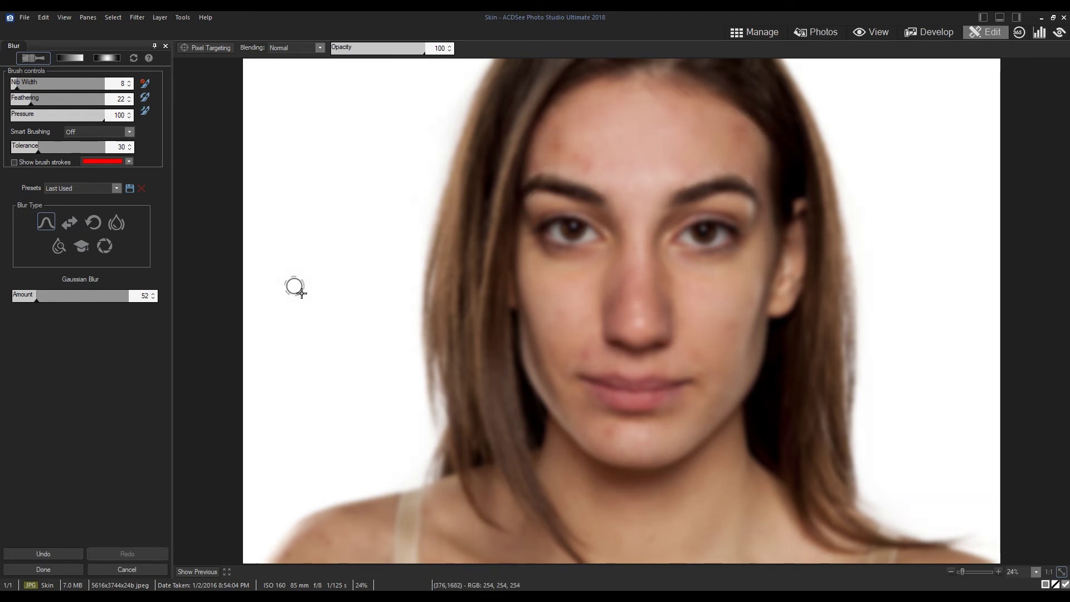
pyautogui.moveTo(37, 296); pyautogui.dragTo(53, 297)
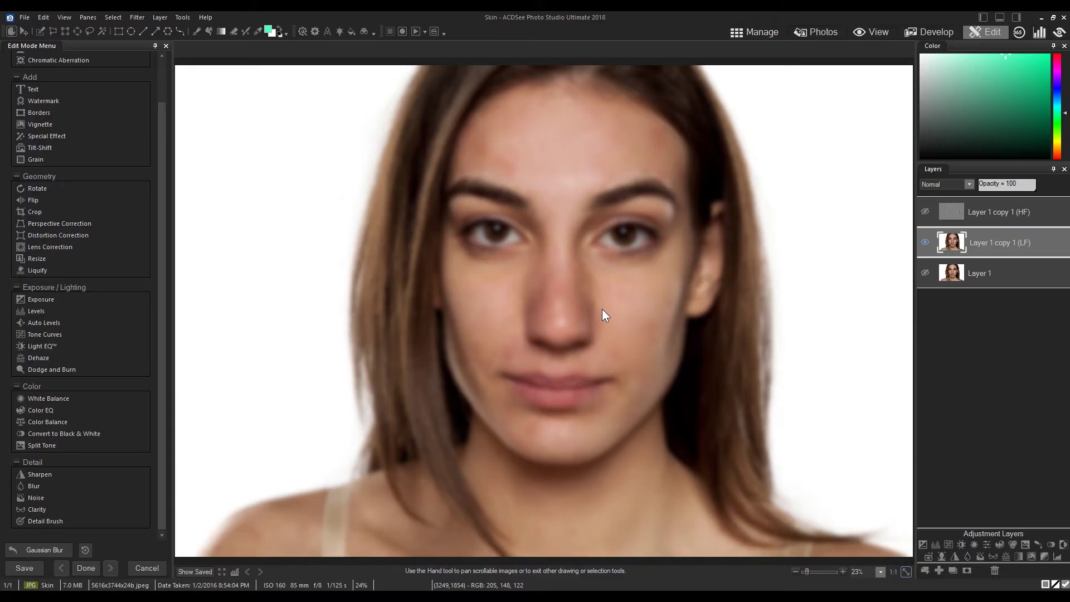
# Step: Hide the LF layer, show and select the HF layer, and use the Repair tool on forehead spots
pyautogui.click(923, 242)
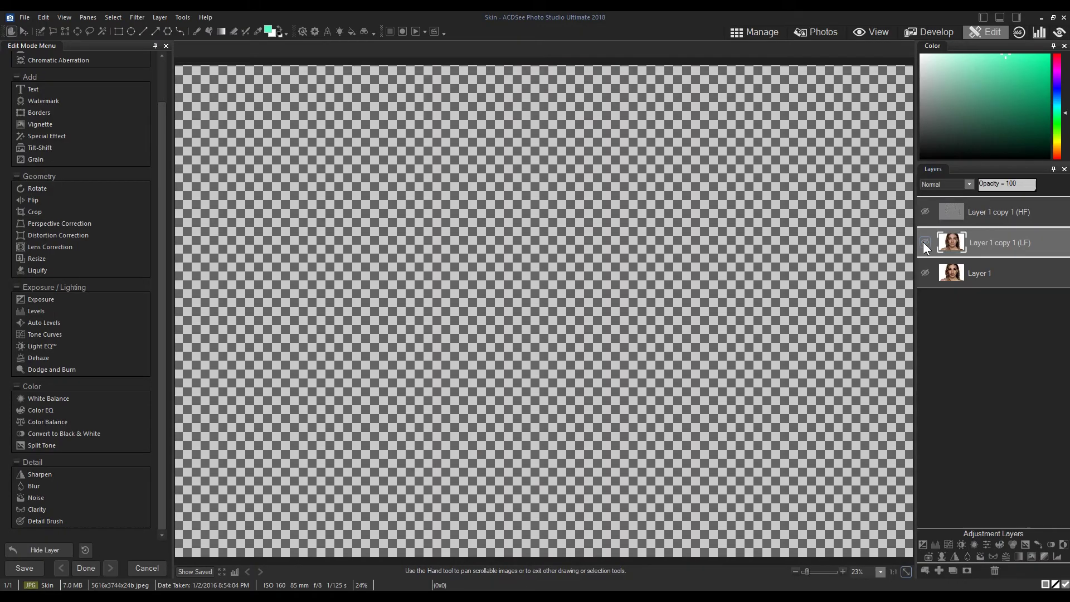
pyautogui.click(925, 211)
pyautogui.click(951, 215)
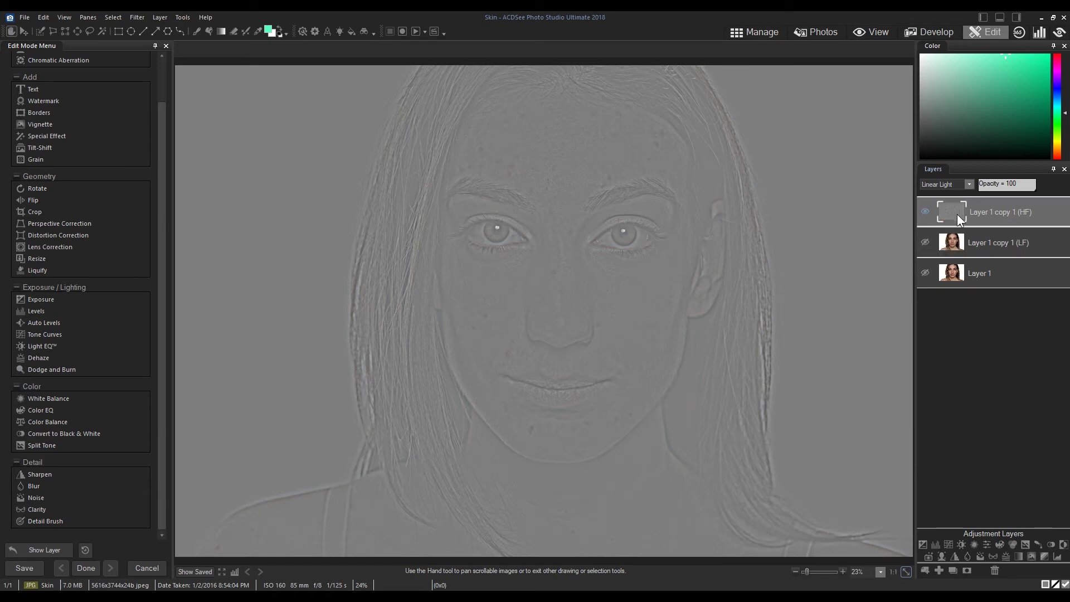
pyautogui.scroll(2, 106, 116)
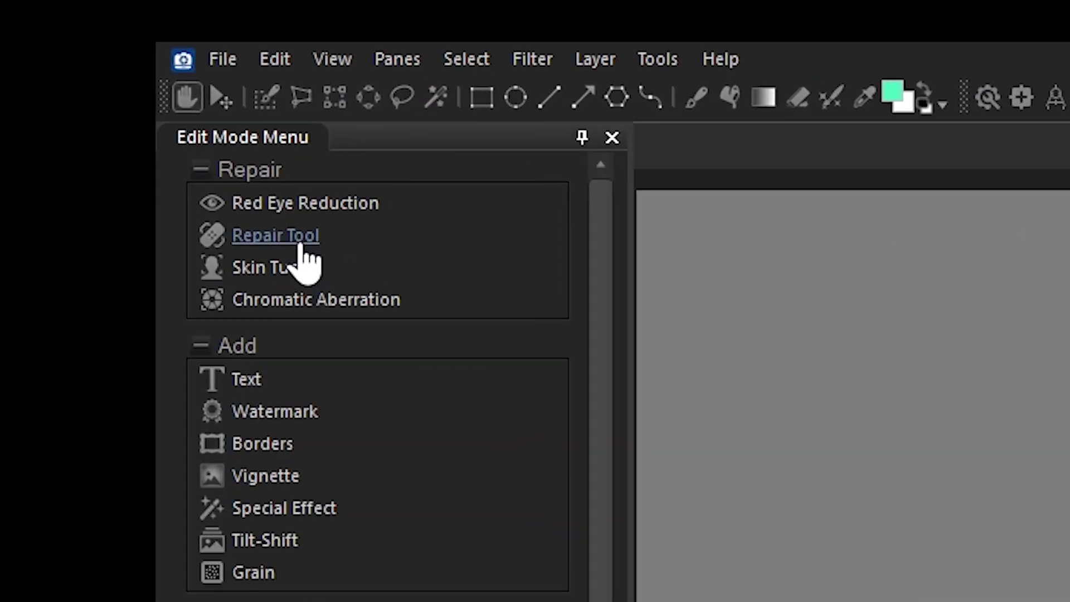
pyautogui.click(300, 239)
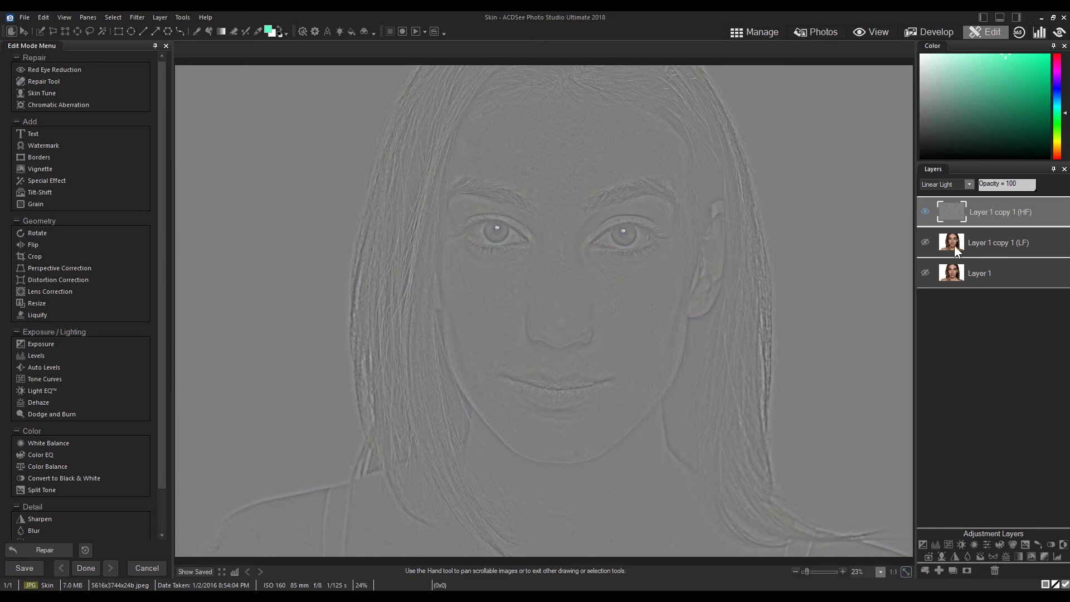
# Step: Show the LF layer again and compare the retouch against the saved original
pyautogui.click(924, 242)
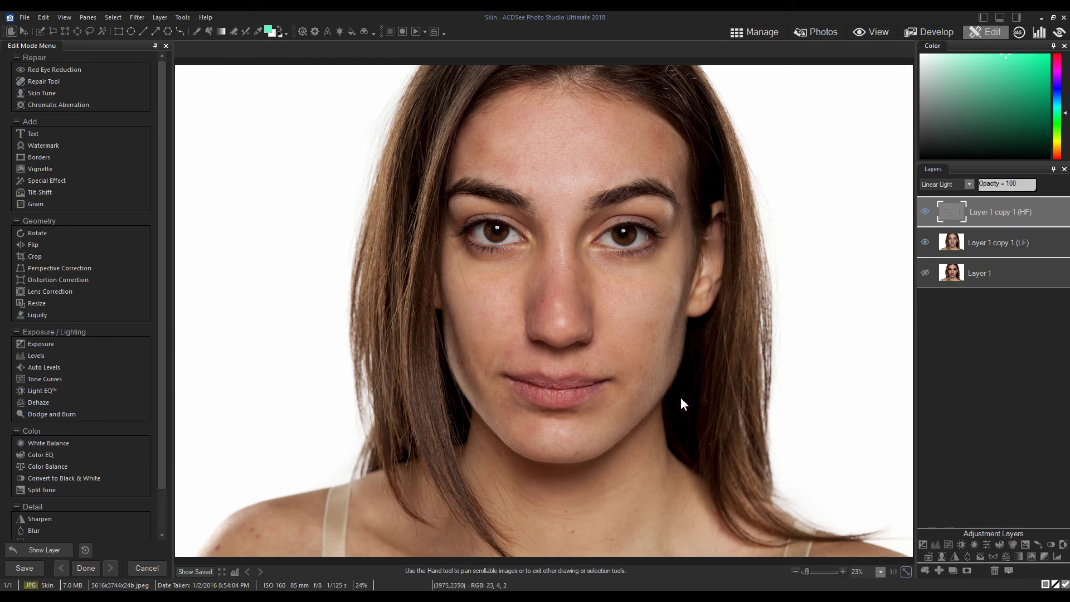
pyautogui.click(199, 571)
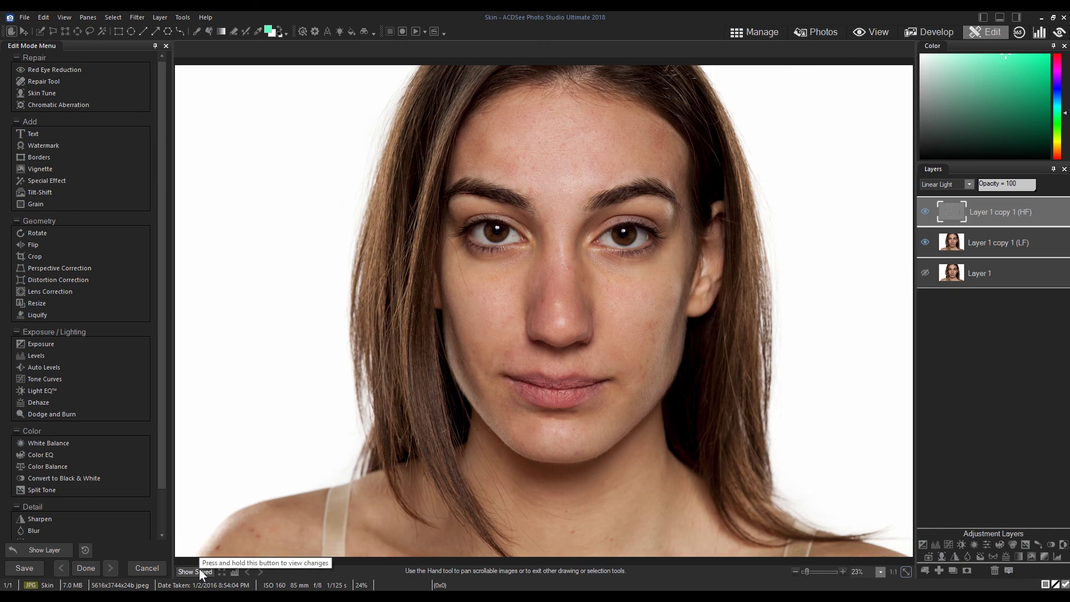
# Step: Add a Skin Tune adjustment layer and raise Smoothing to 30 and Glow to 11
pyautogui.click(941, 553)
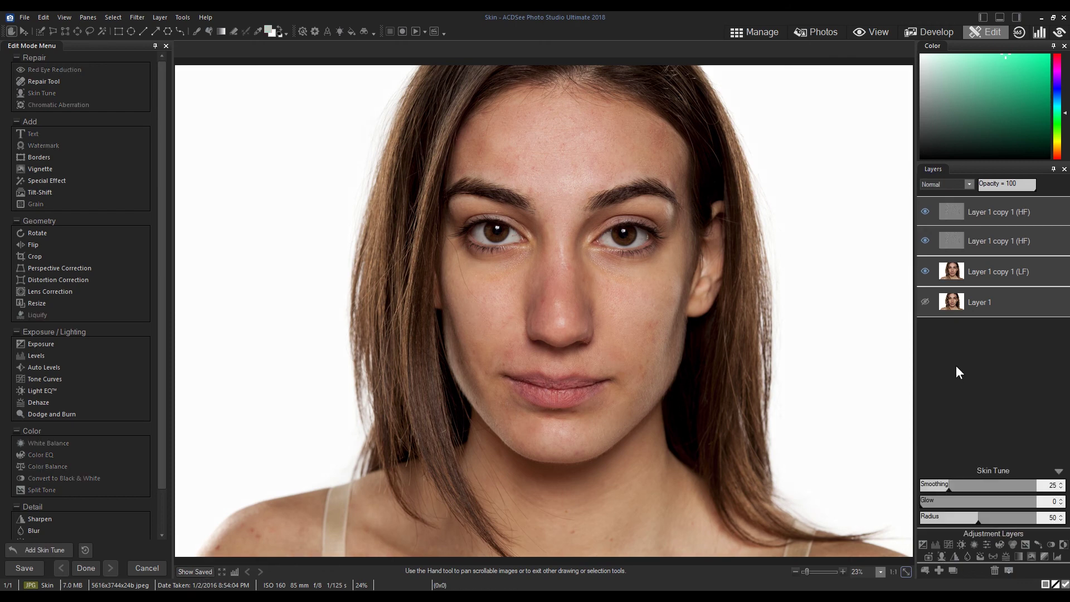
pyautogui.moveTo(948, 491); pyautogui.dragTo(962, 488)
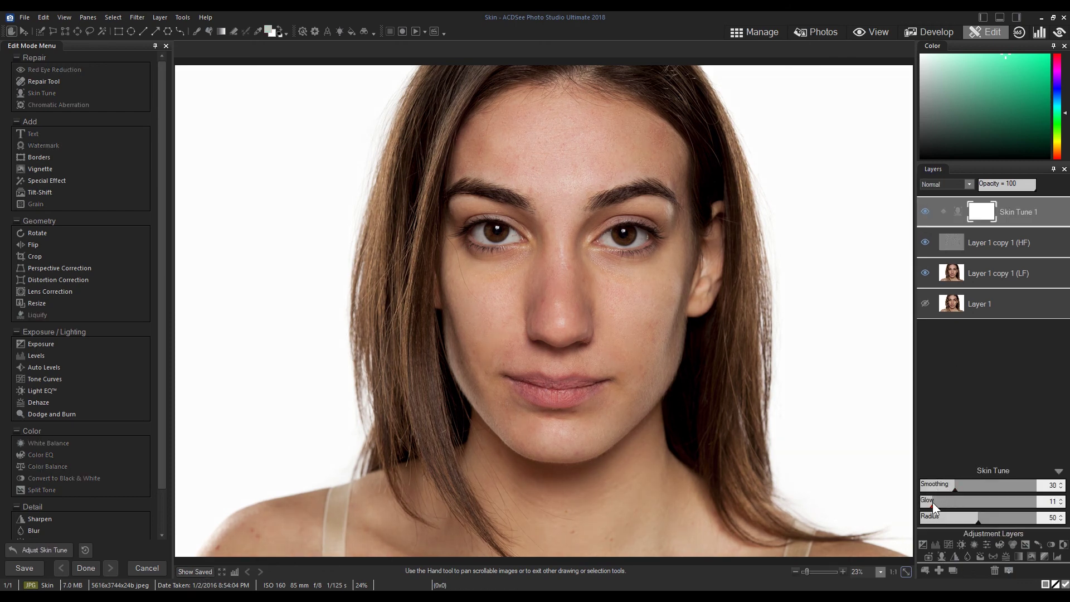